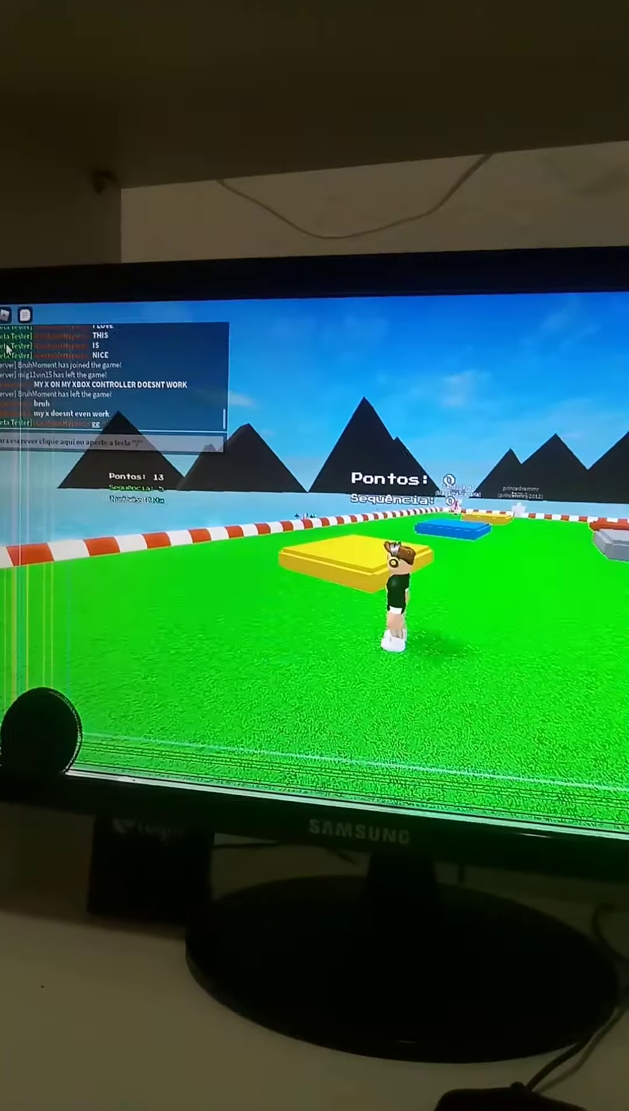
key("Escape")
key("Escape")
key("a")
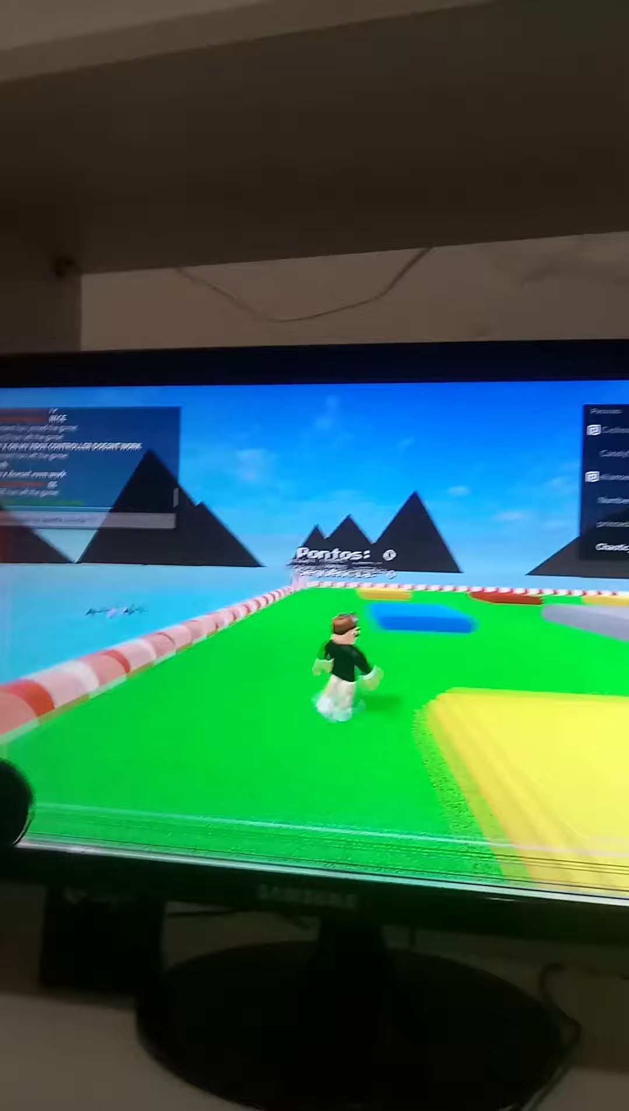